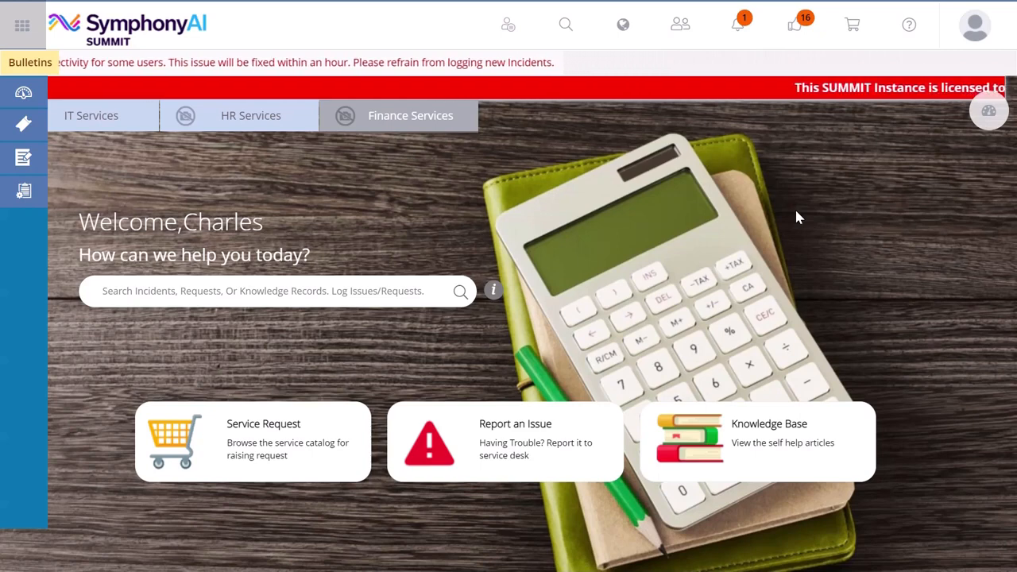
# - Check the available service request options and the pending approval notifications
pyautogui.click(32, 157)
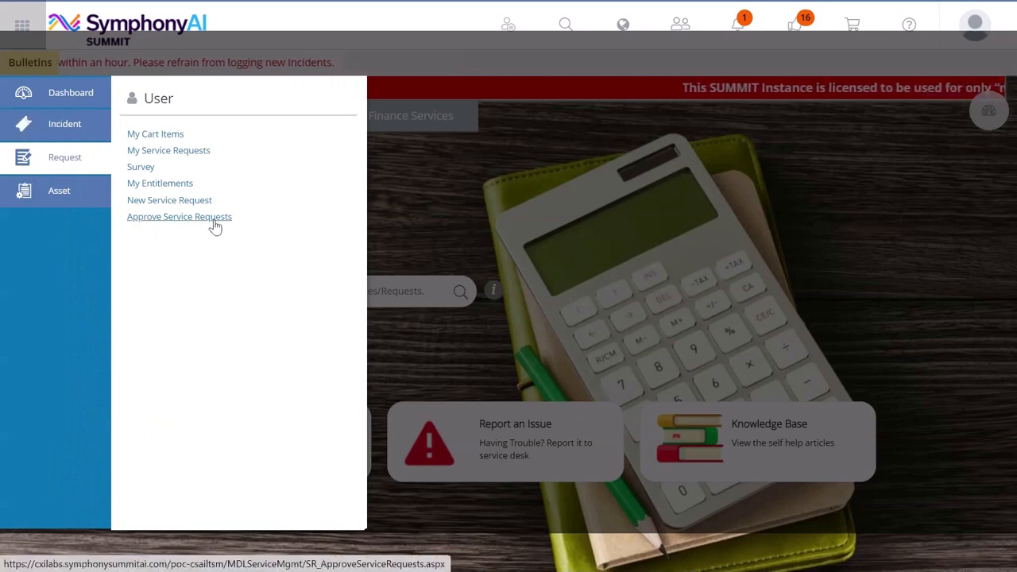
pyautogui.click(383, 228)
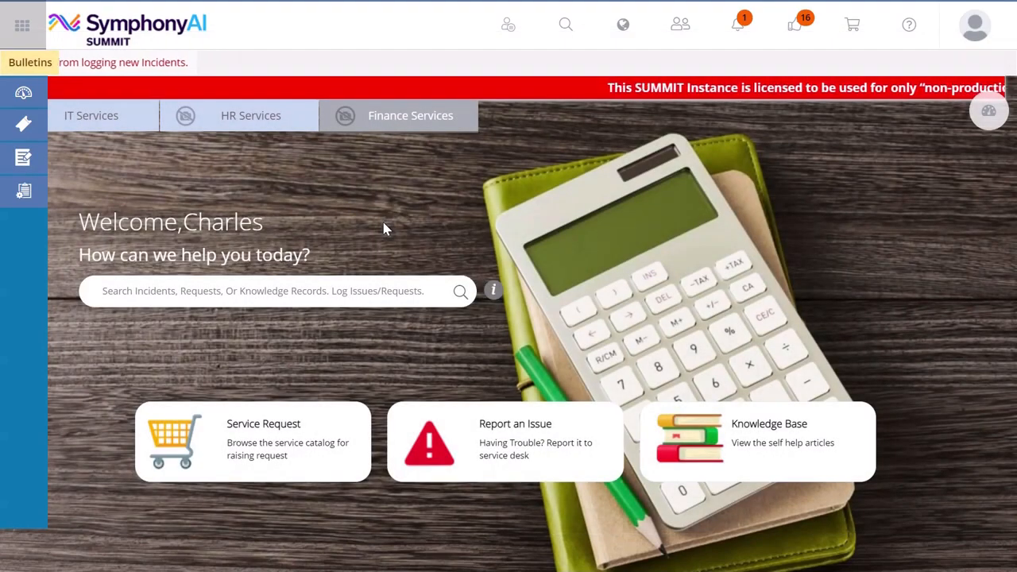
pyautogui.click(780, 45)
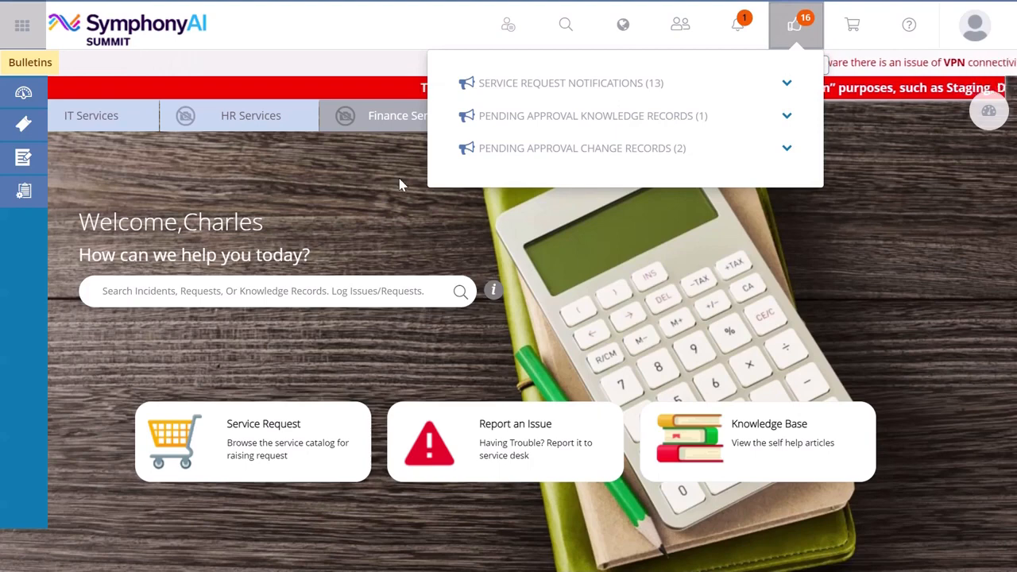
pyautogui.click(378, 185)
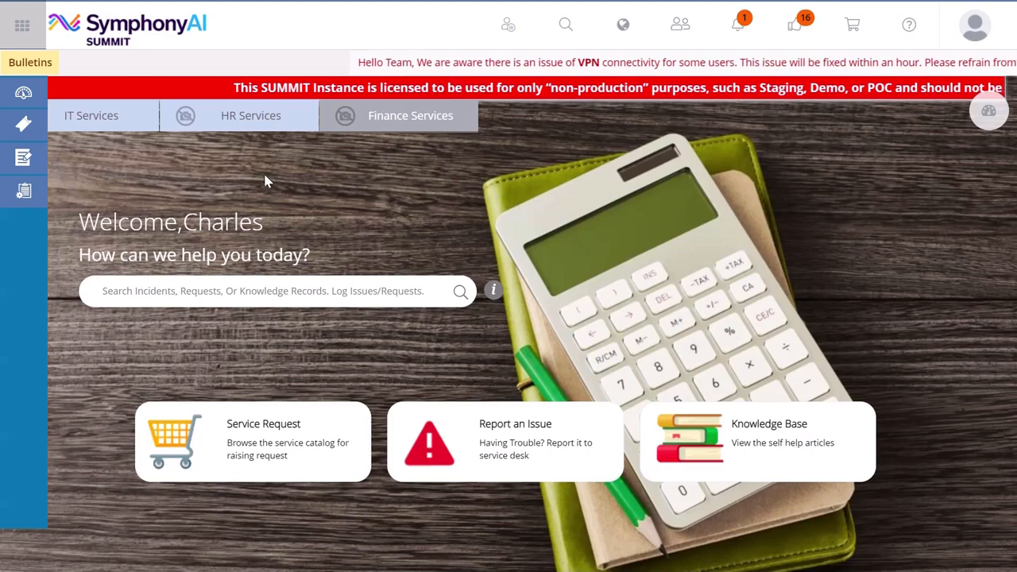
# - Open the Approve Service Requests page and look through the pending requests
pyautogui.moveTo(27, 159)
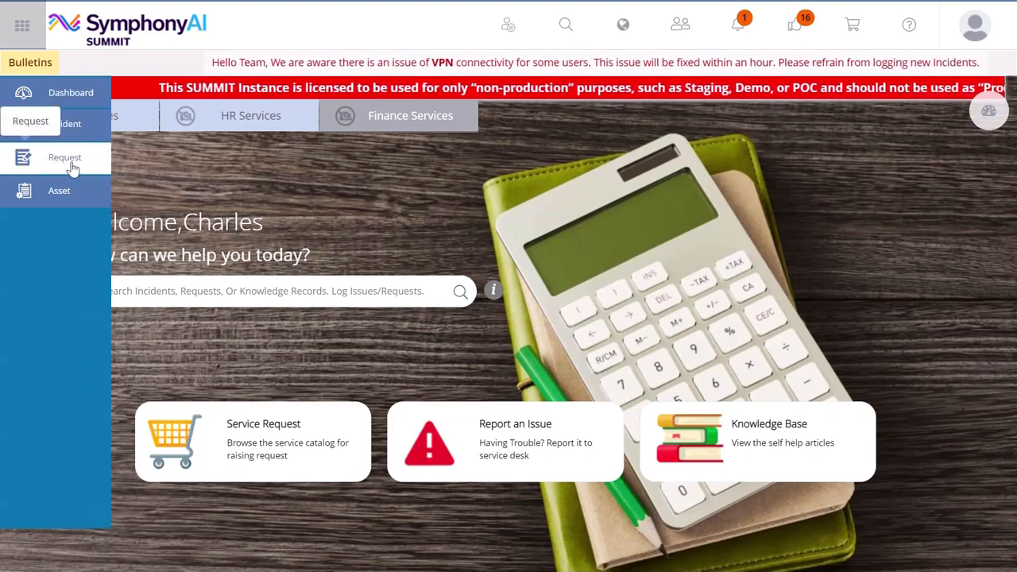
pyautogui.click(70, 167)
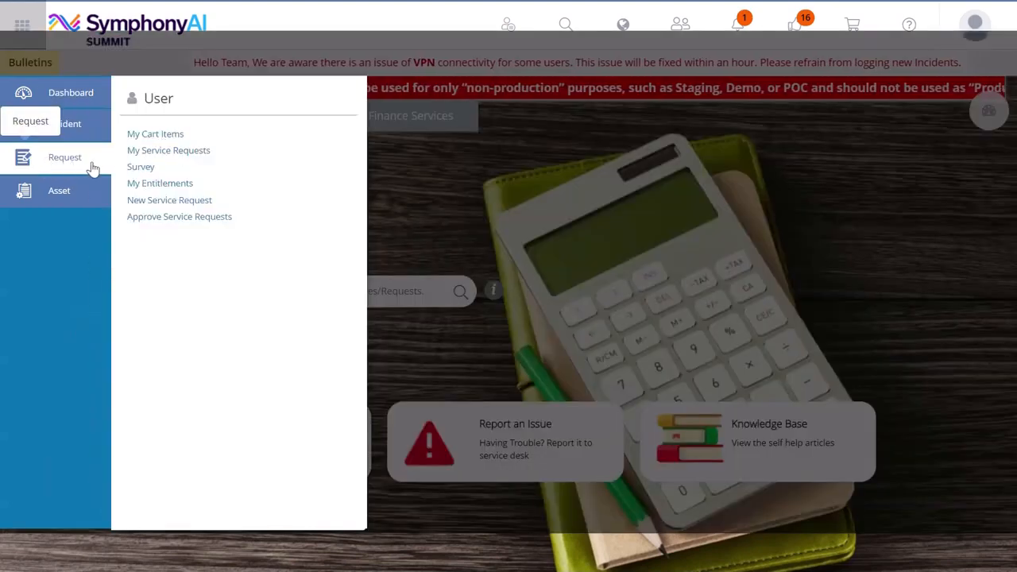
pyautogui.click(160, 224)
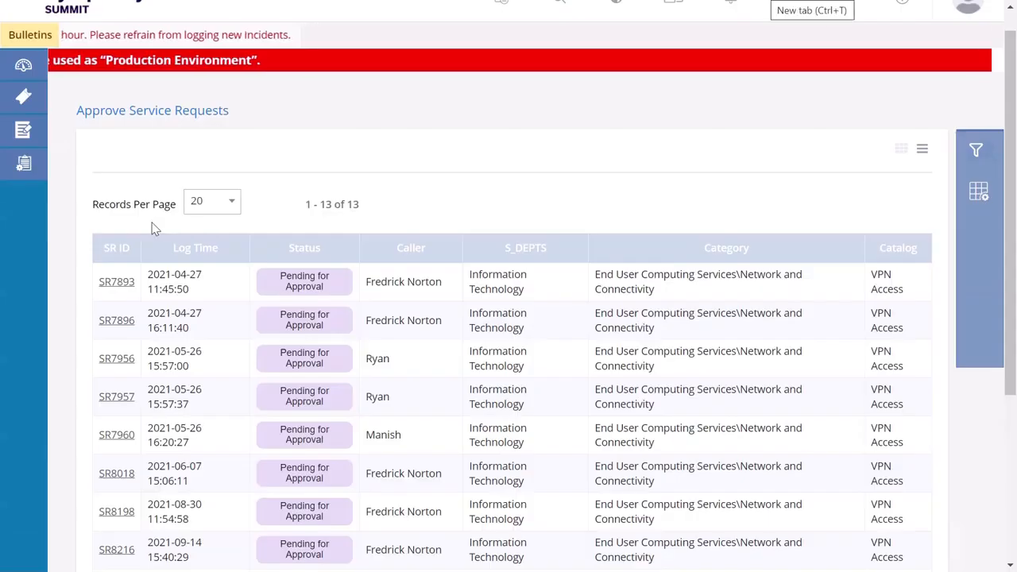
pyautogui.scroll(-4, 85, 249)
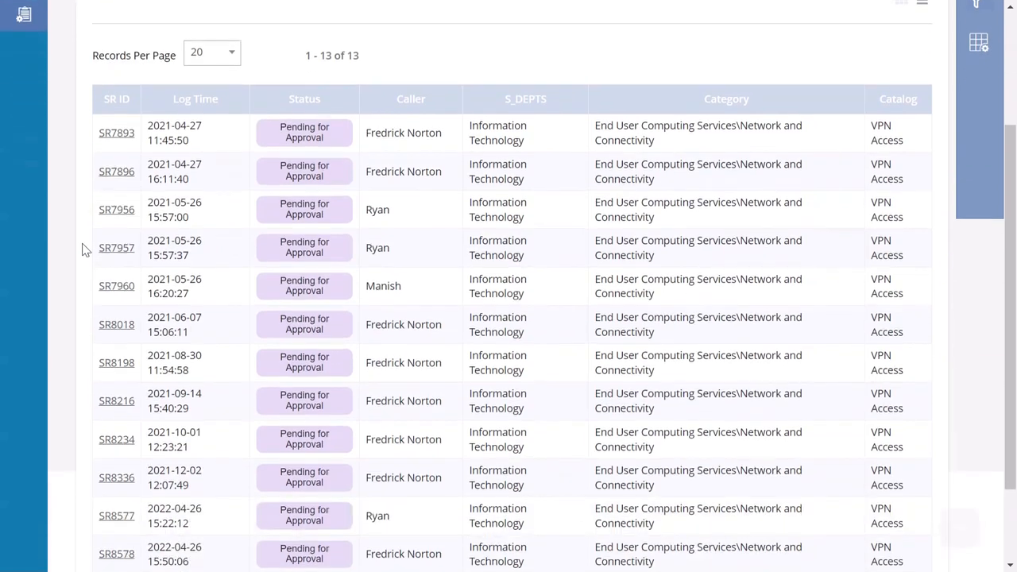
pyautogui.scroll(5, 85, 249)
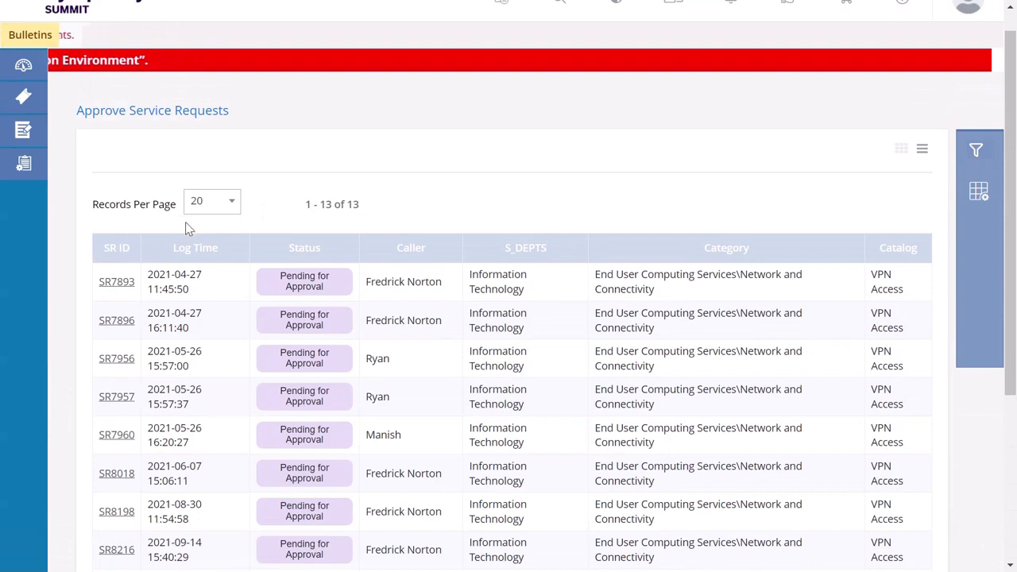
# - View the records-per-page choices and the filter options for the approval list
pyautogui.click(221, 208)
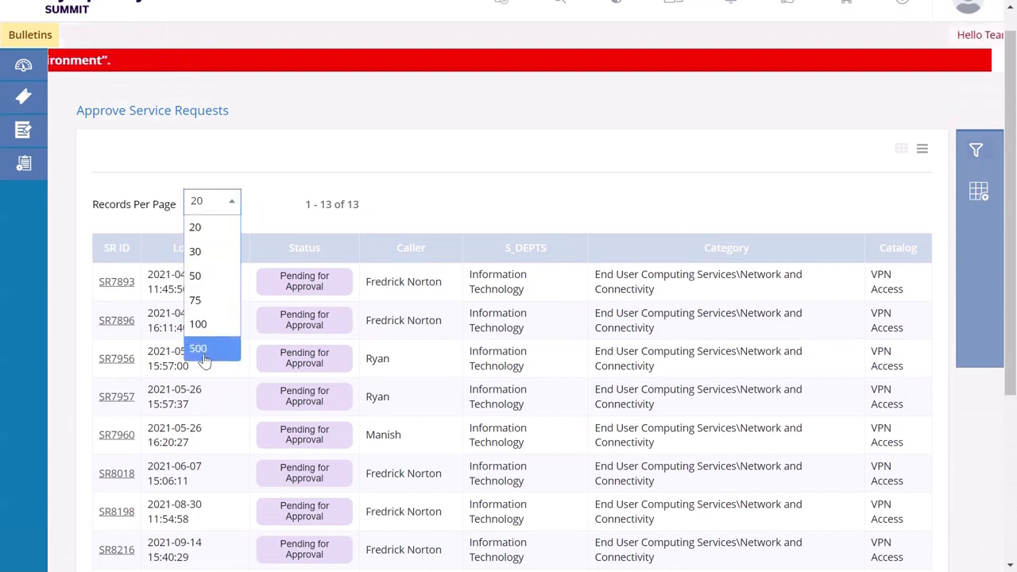
pyautogui.click(268, 223)
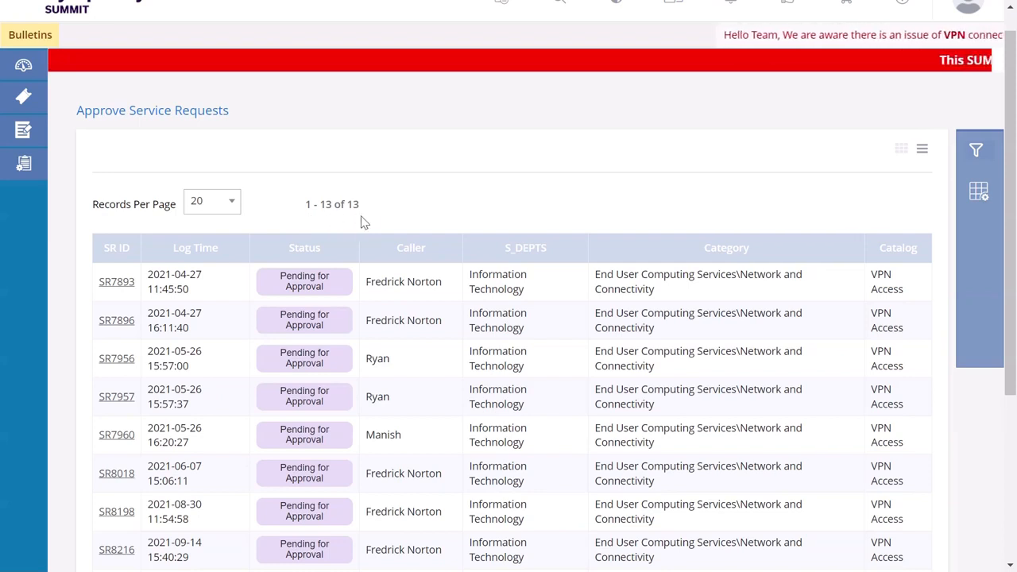
pyautogui.click(976, 150)
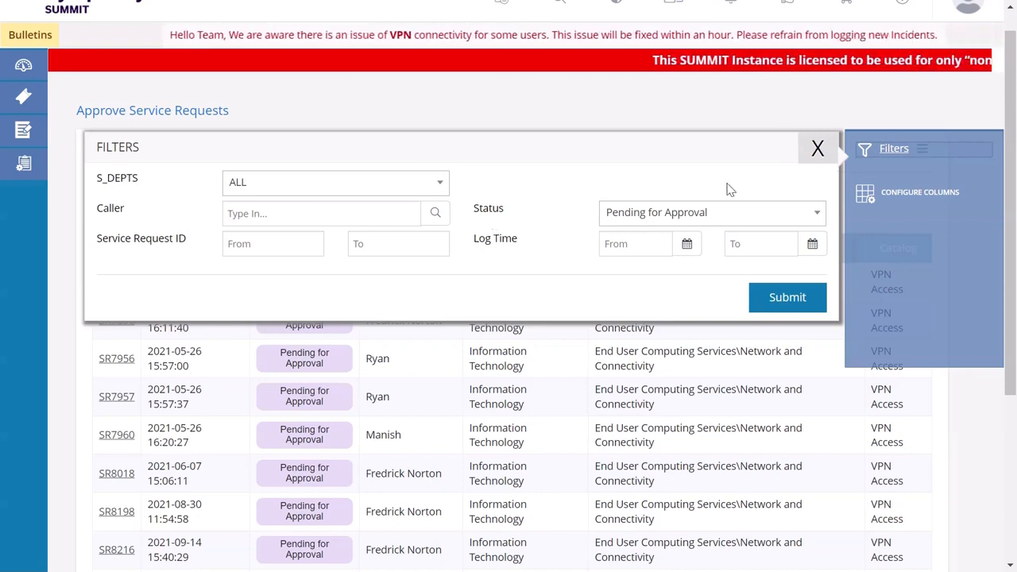
pyautogui.click(818, 148)
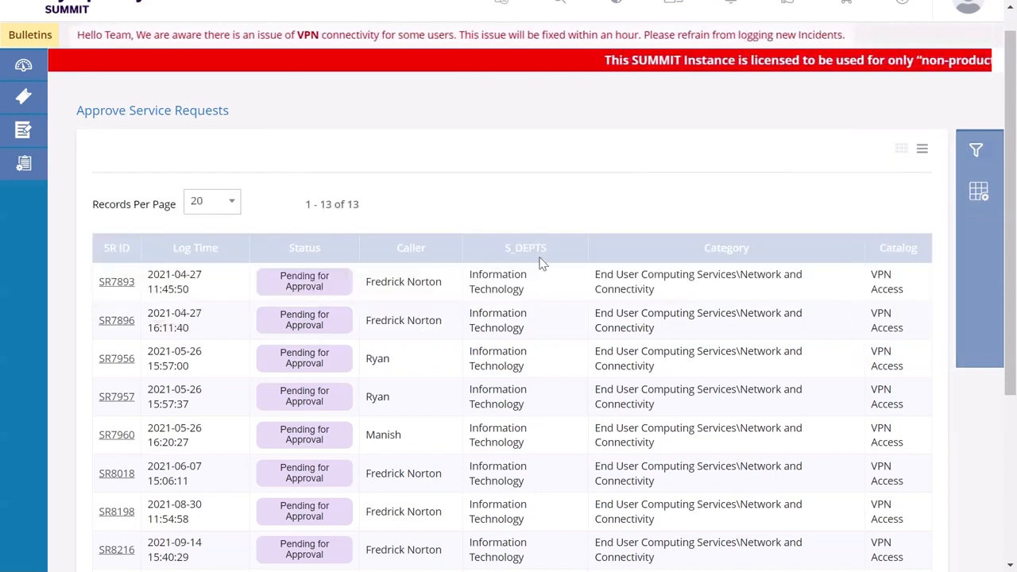
# - View the column configuration of the approval list and close it without changes
pyautogui.click(975, 200)
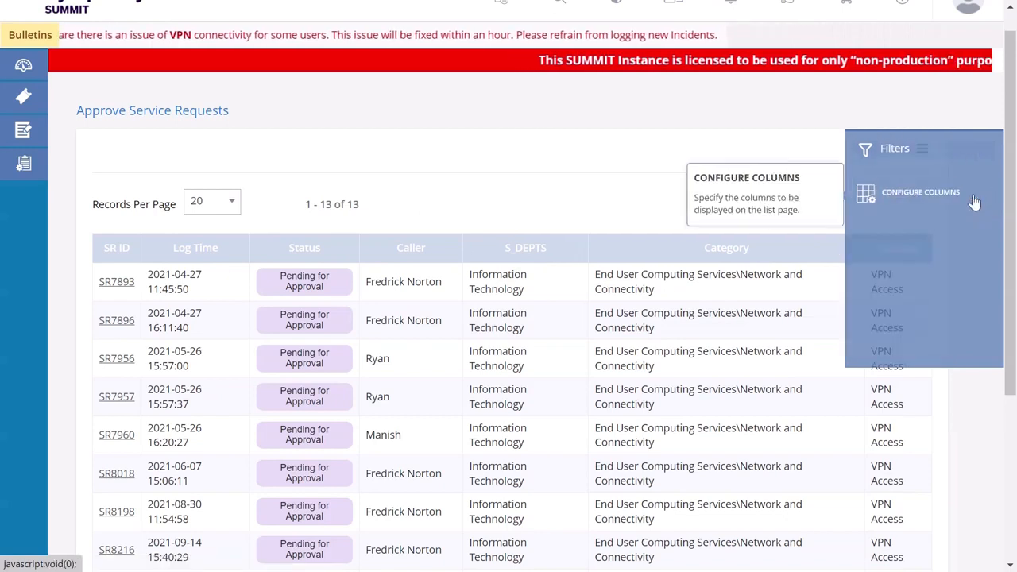
pyautogui.click(918, 197)
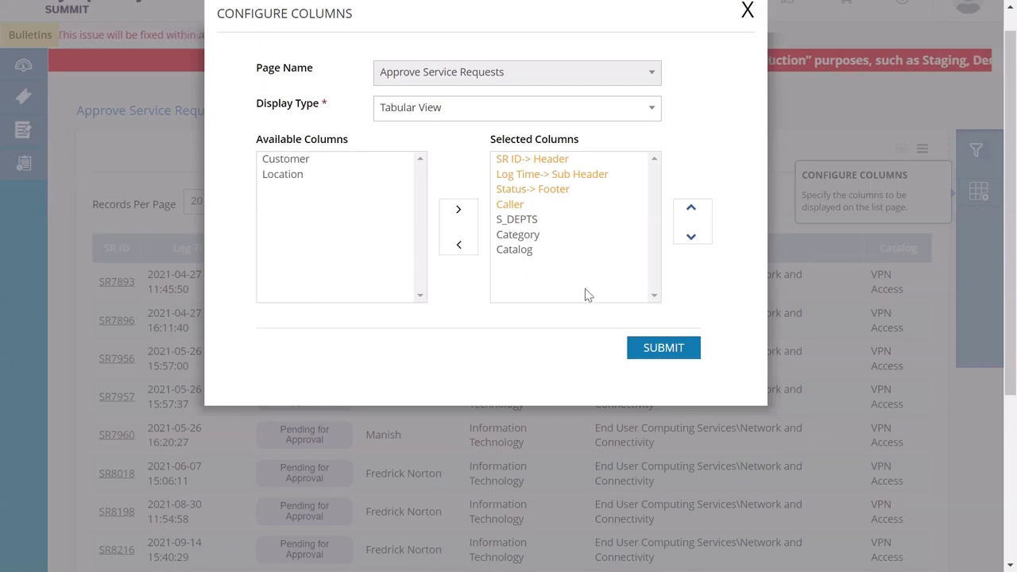
pyautogui.click(748, 9)
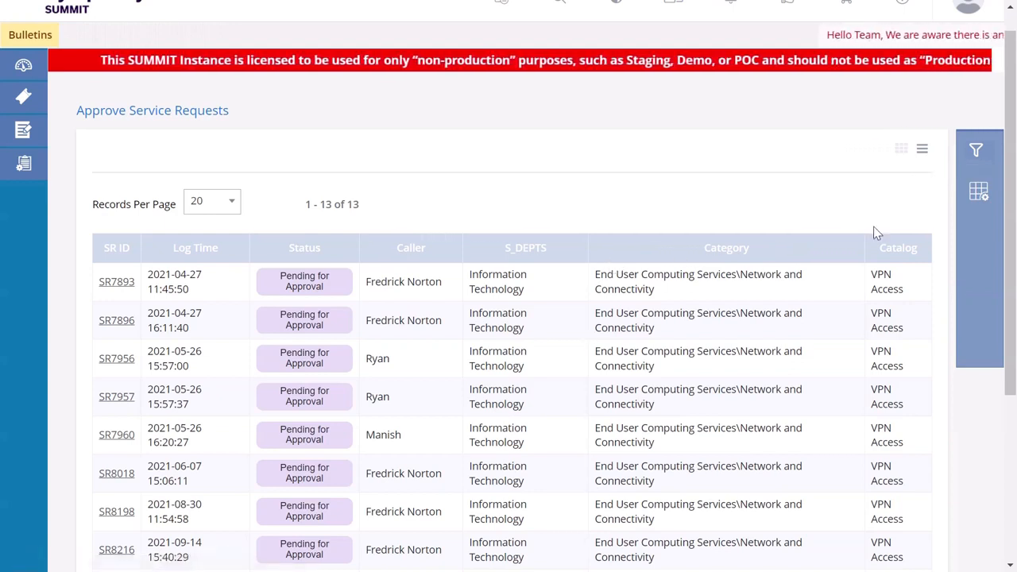
# - Switch the approval list to card view and open the first pending VPN Access request
pyautogui.click(901, 151)
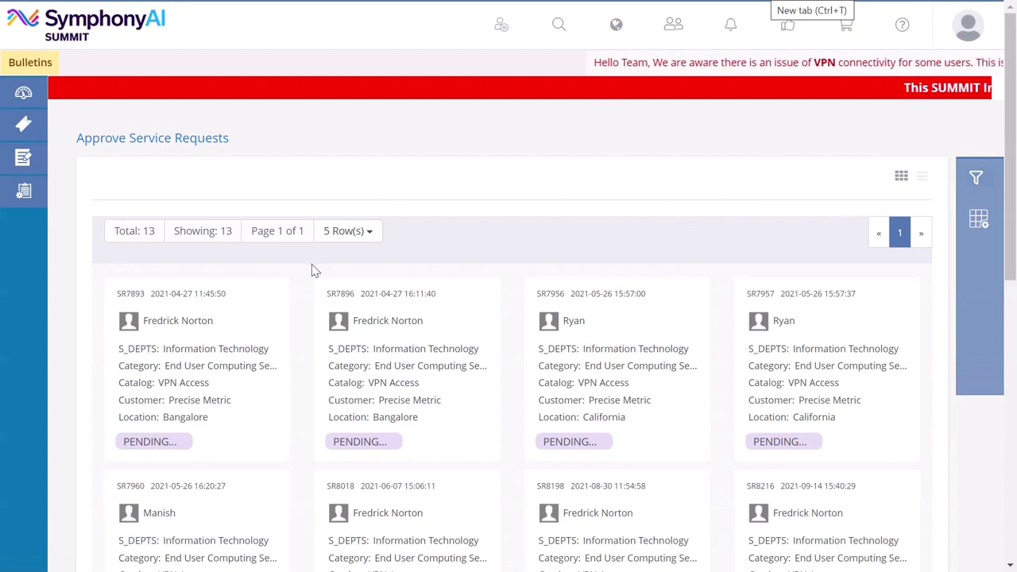
pyautogui.scroll(-2, 311, 270)
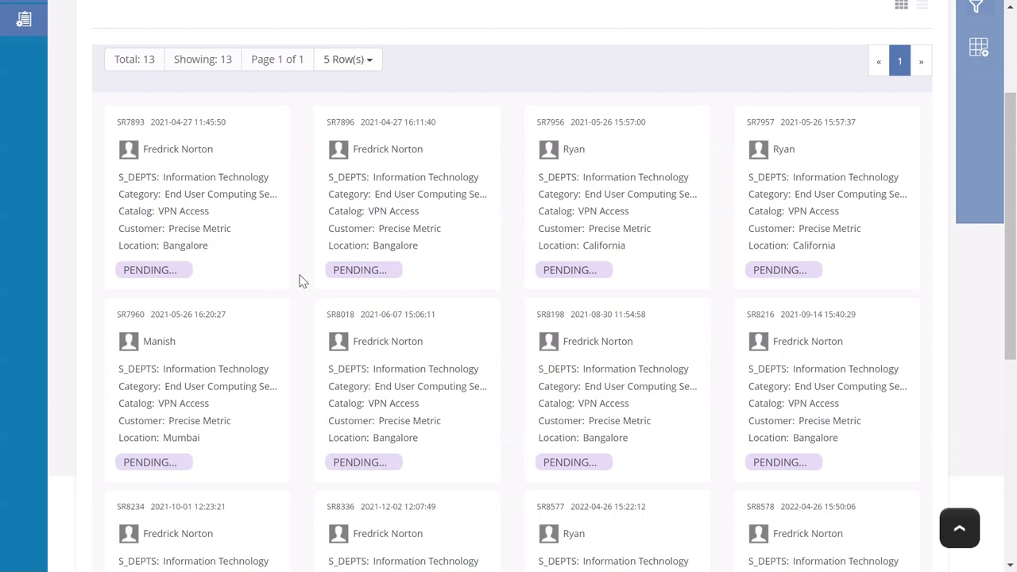
pyautogui.click(244, 228)
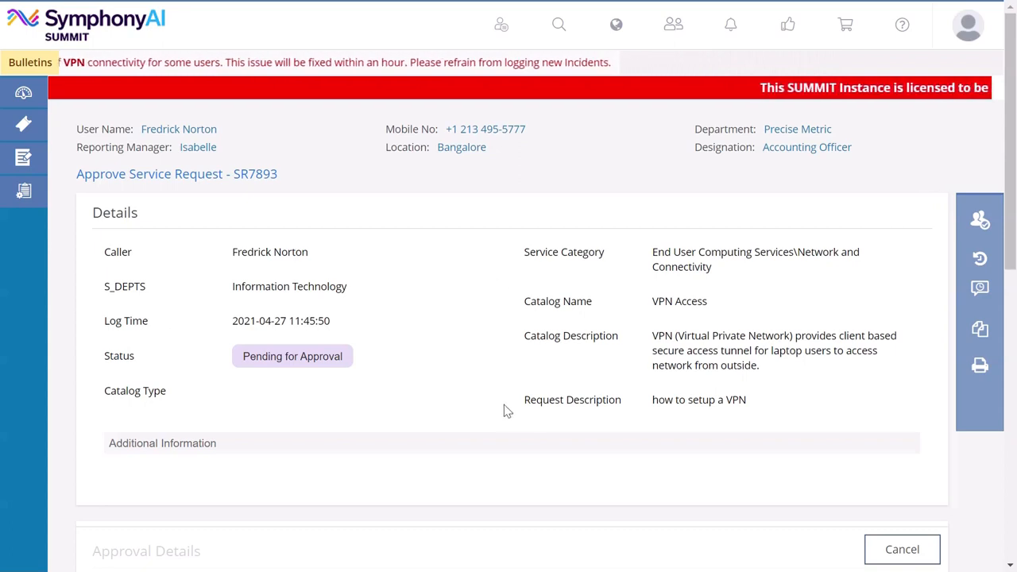
pyautogui.click(985, 227)
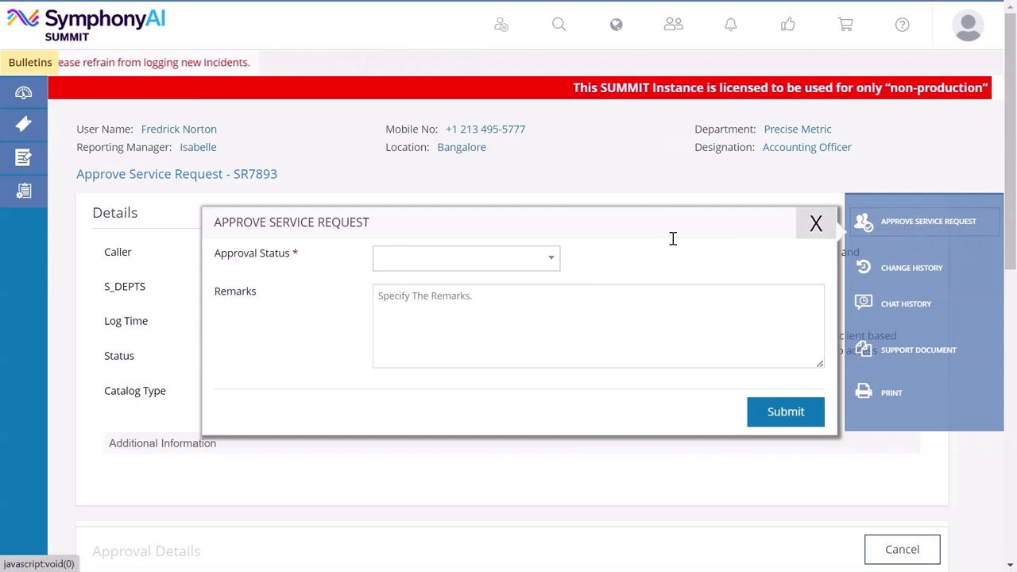
pyautogui.click(541, 265)
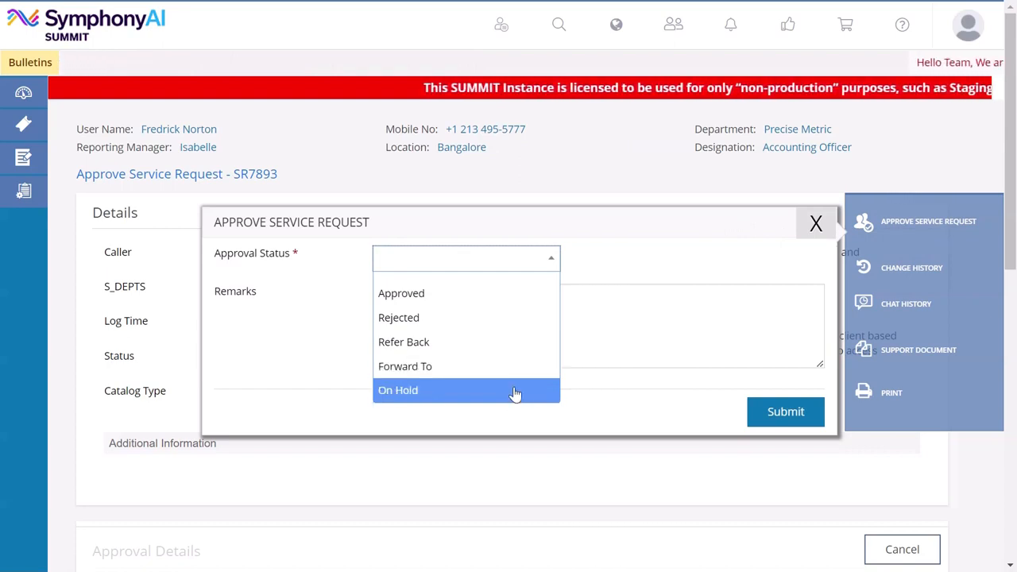
pyautogui.click(502, 302)
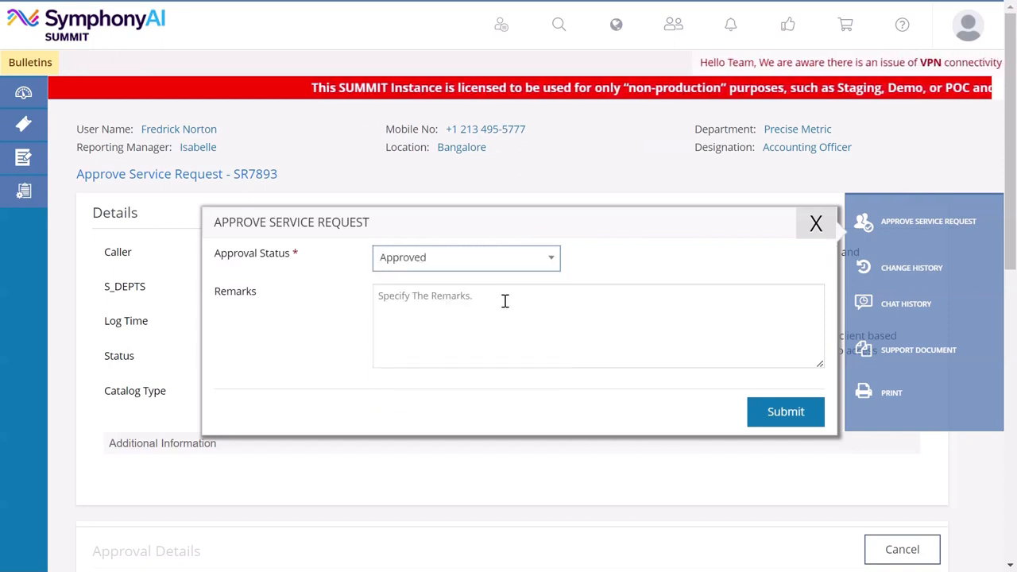
pyautogui.click(504, 300)
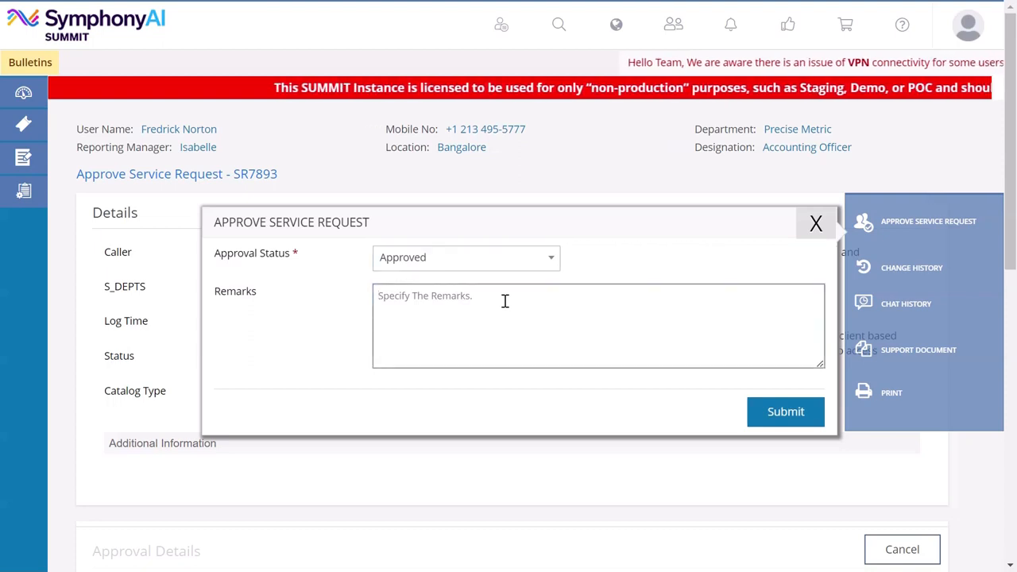
pyautogui.write('The SR holds good to be approved.')
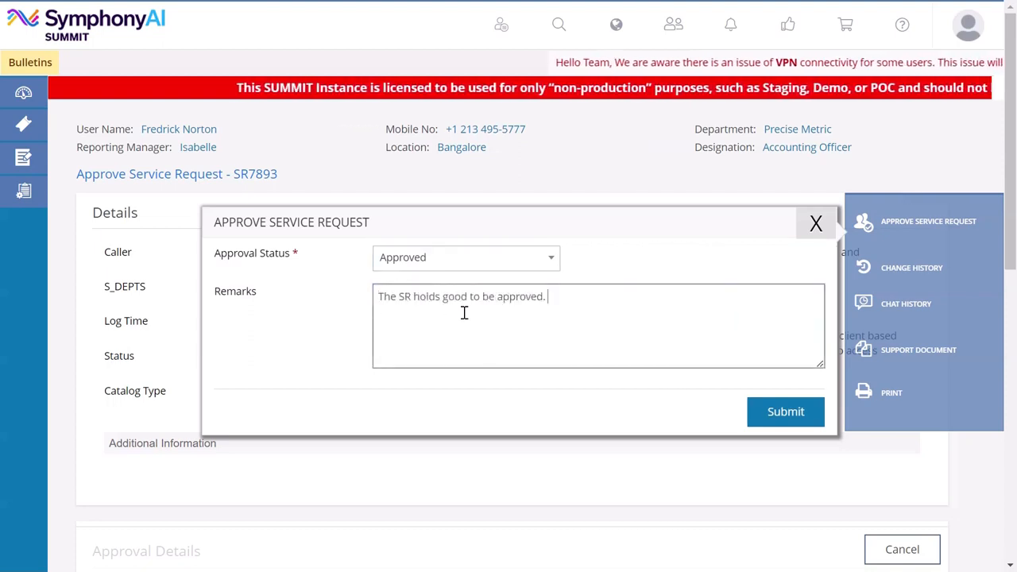
pyautogui.click(811, 235)
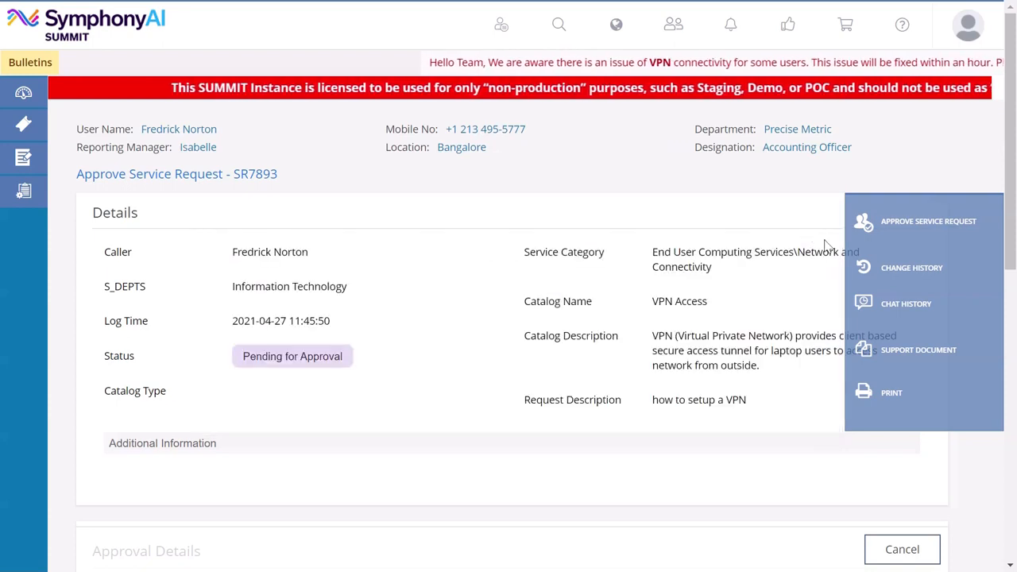
# - View the change history and the chat history of the open service request
pyautogui.click(894, 275)
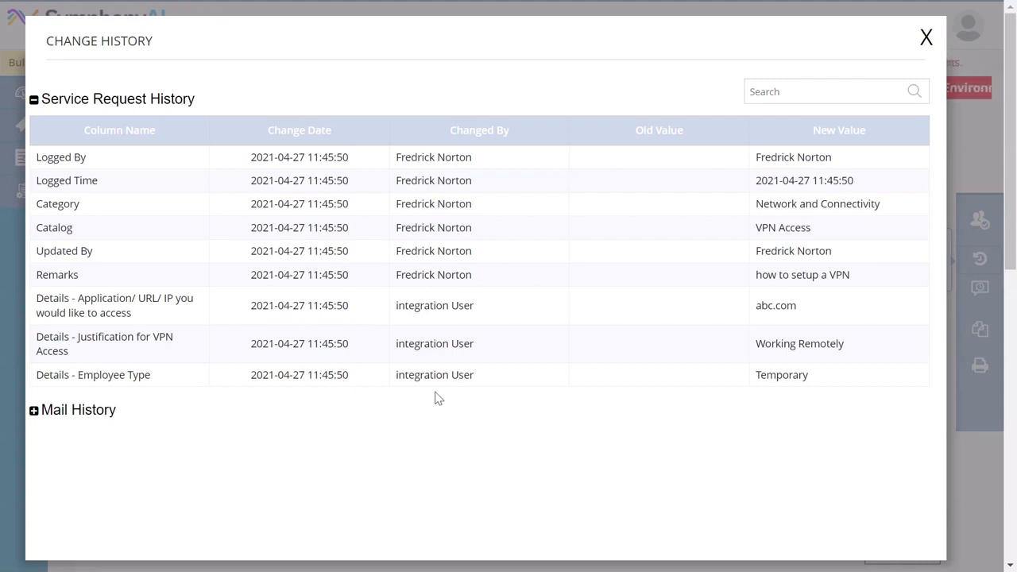
pyautogui.click(926, 38)
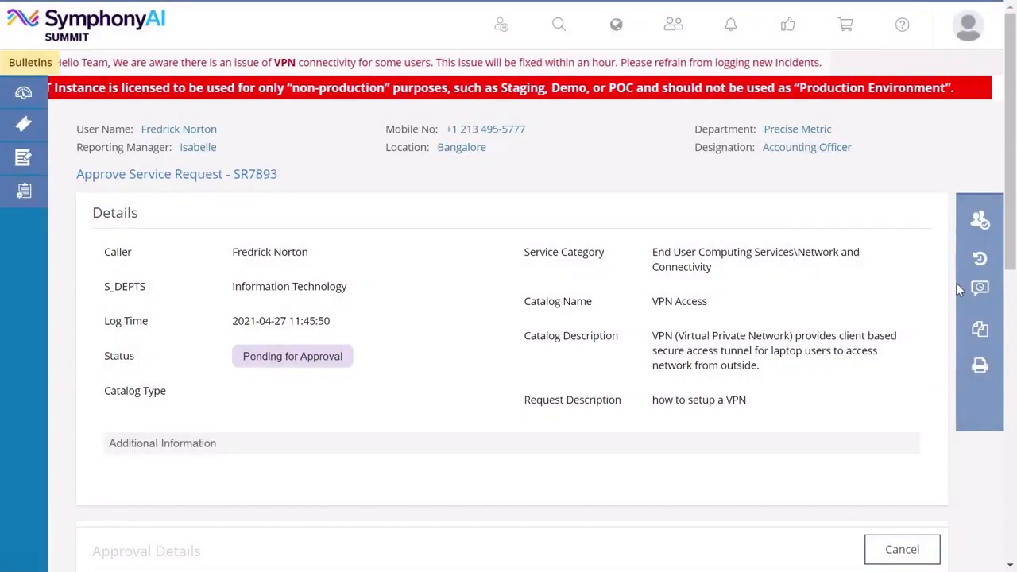
pyautogui.moveTo(971, 268)
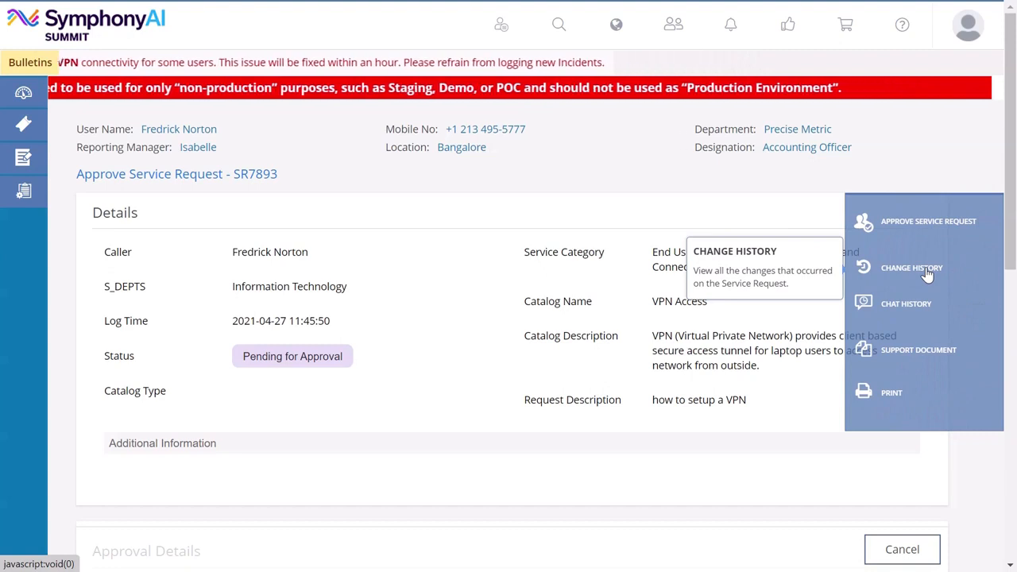
pyautogui.click(917, 304)
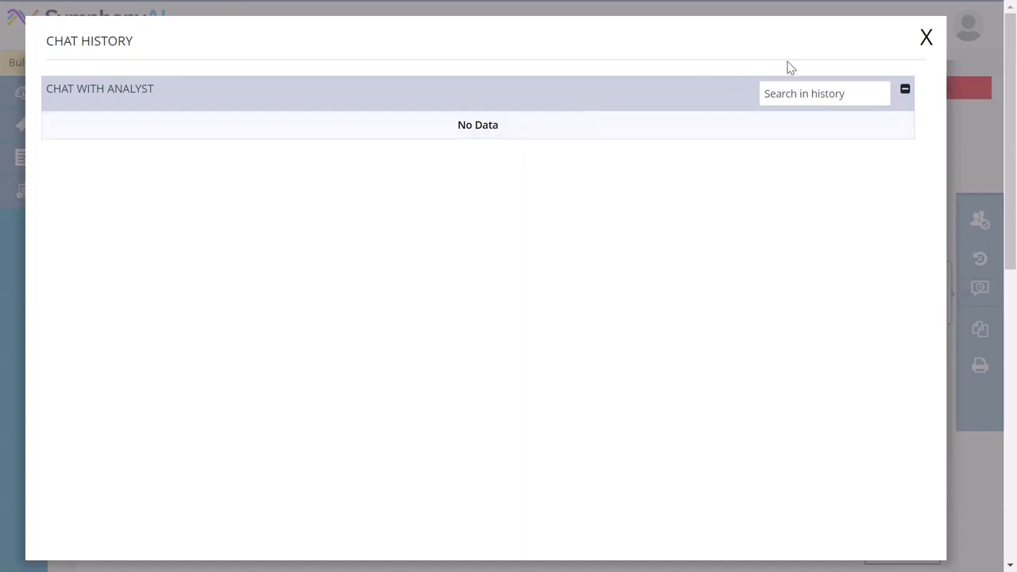
pyautogui.click(926, 38)
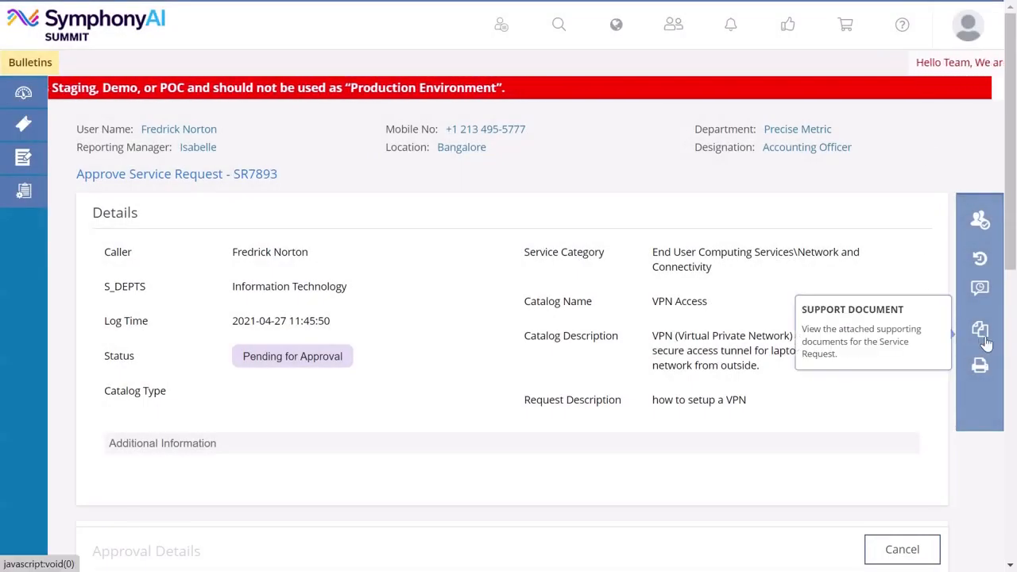
# - View the support documents attached to the open service request and close them
pyautogui.moveTo(978, 343)
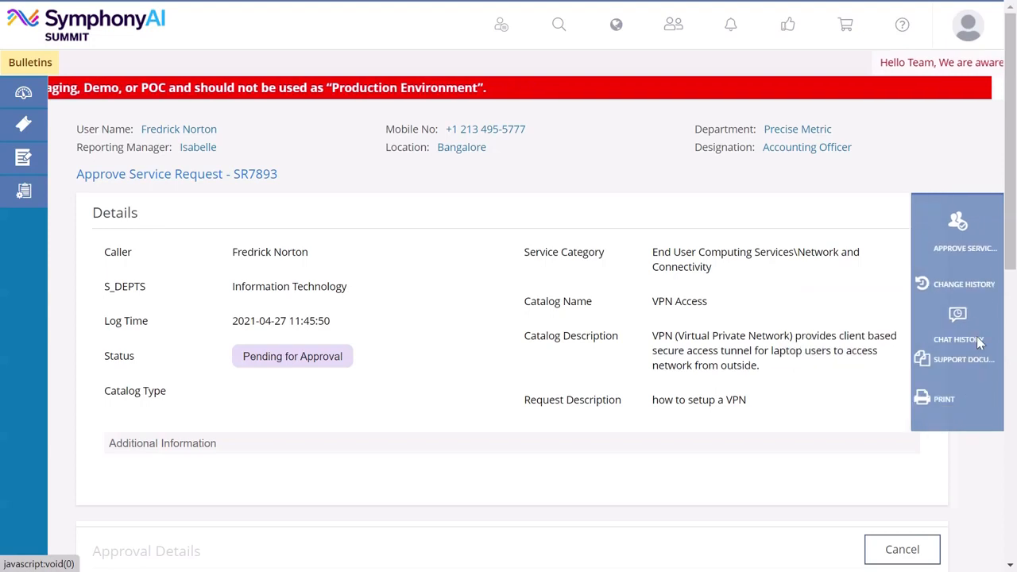
pyautogui.click(922, 352)
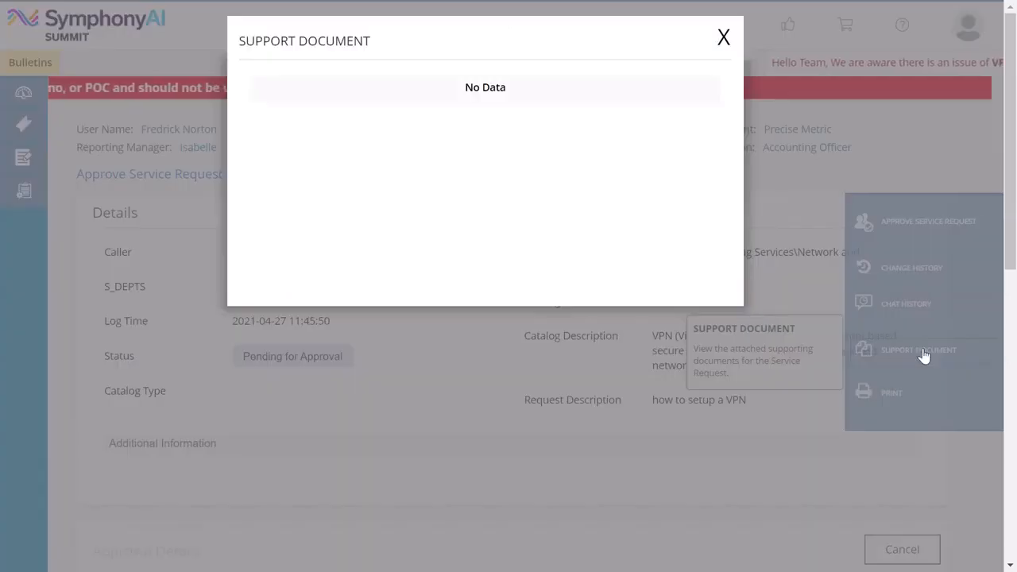
pyautogui.click(722, 48)
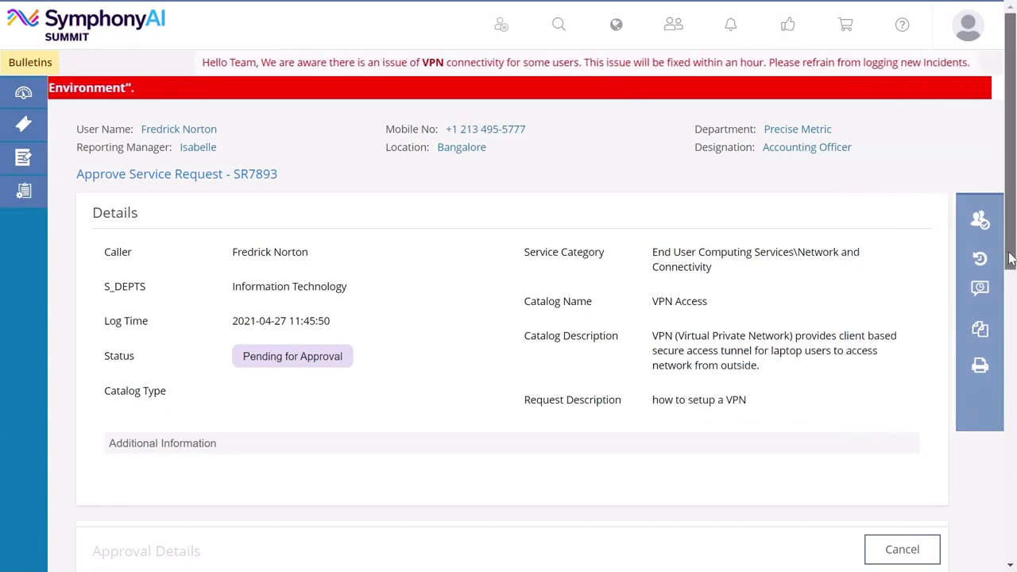
# - Review the request's approval workflow, service validity and additional VPN access details
pyautogui.moveTo(1011, 251); pyautogui.dragTo(1014, 347)
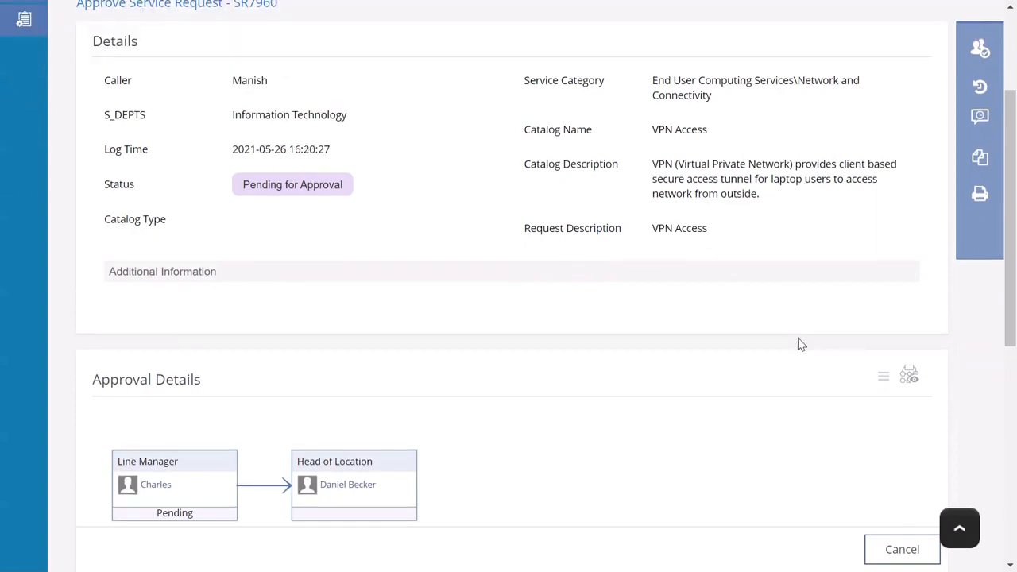
pyautogui.scroll(-5, 801, 343)
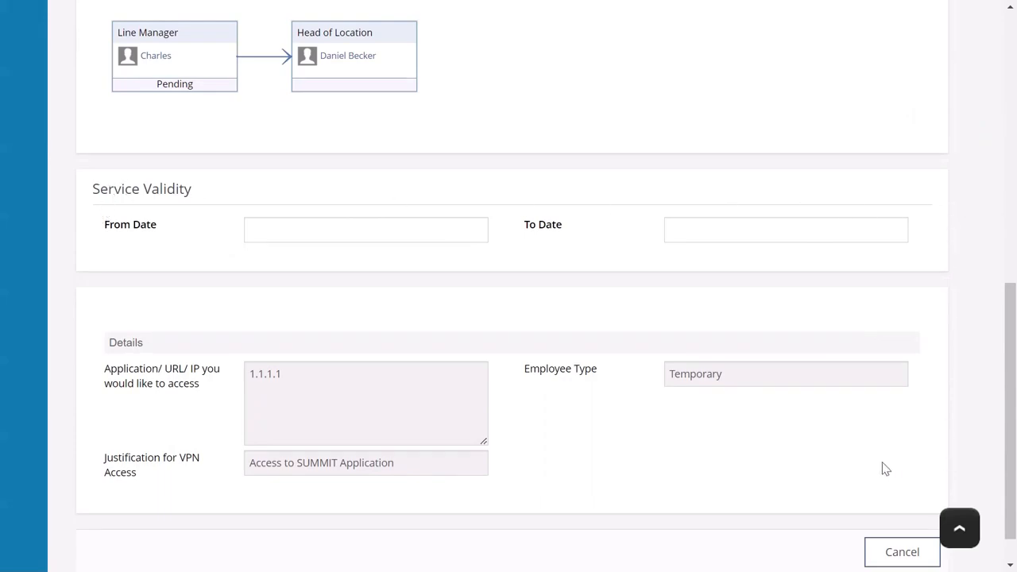
pyautogui.scroll(10, 886, 468)
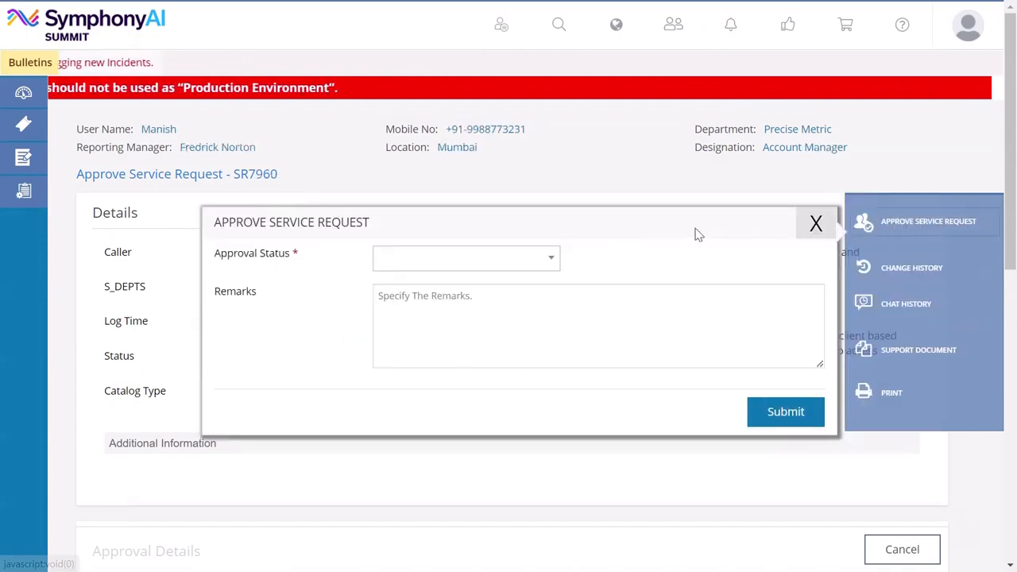
# - Set the approval status to Approved, add the remark "SR holds good to be approved." and submit the approval
pyautogui.click(502, 258)
pyautogui.click(484, 291)
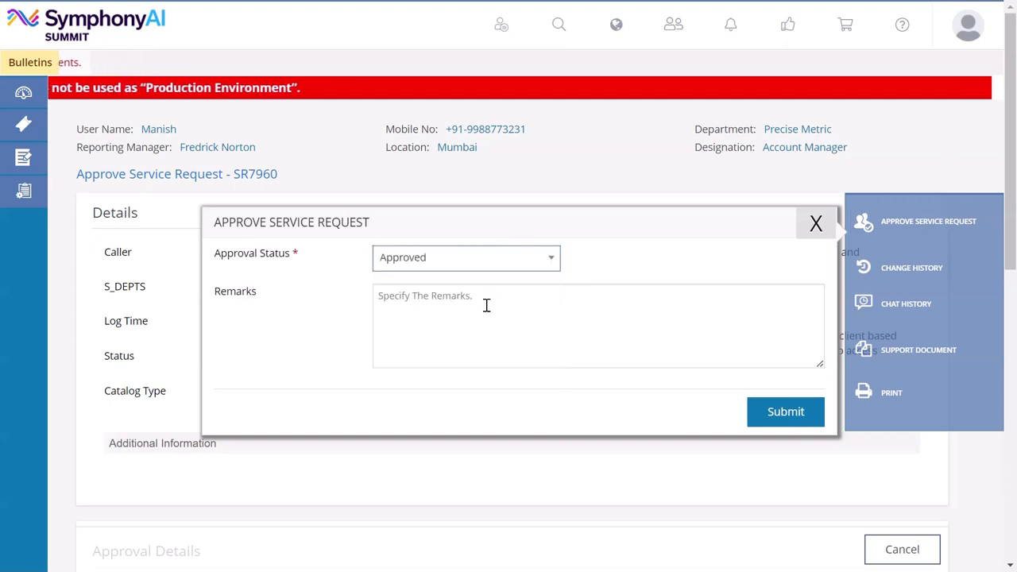
pyautogui.click(487, 306)
pyautogui.write('SR holds good to be approved.')
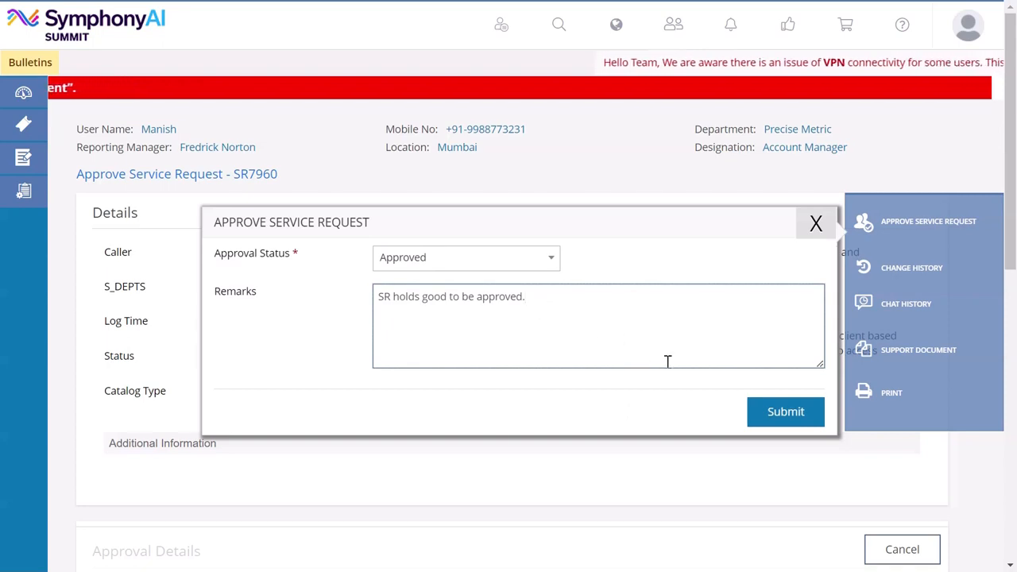
pyautogui.click(785, 415)
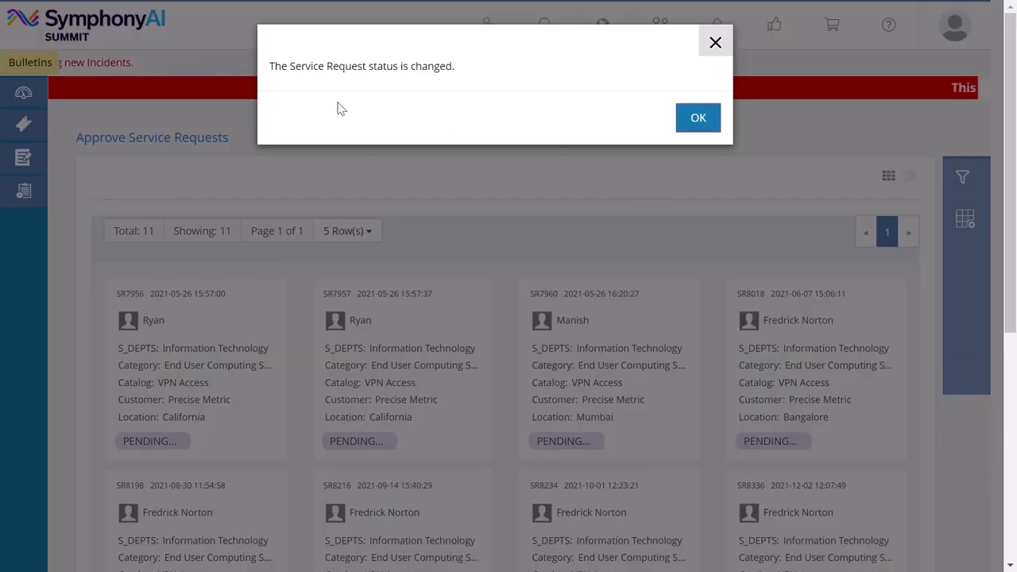